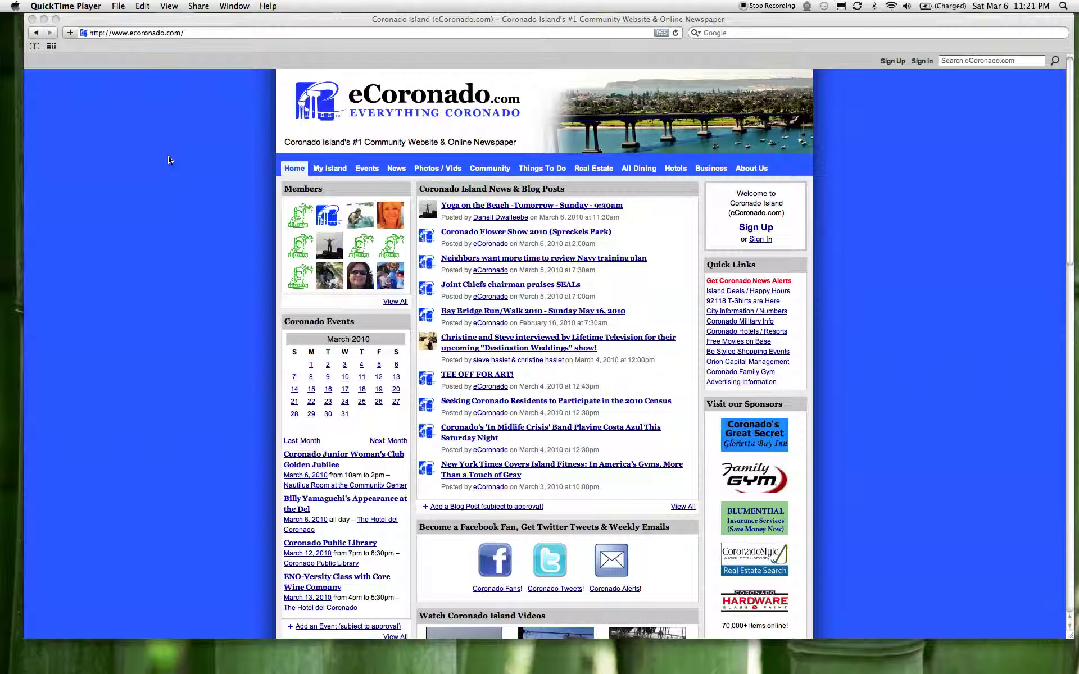
Sign in to eCoronado.com with the member's email address and password
{"action": "left_click", "coordinate": [763, 242]}
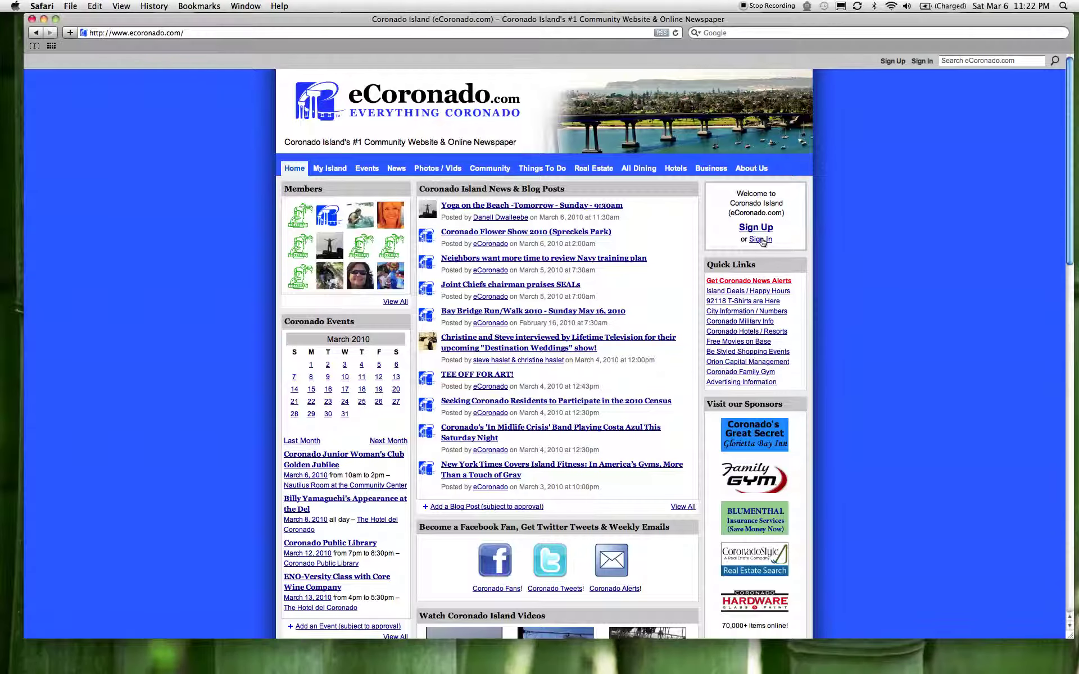
{"action": "left_click", "coordinate": [763, 242]}
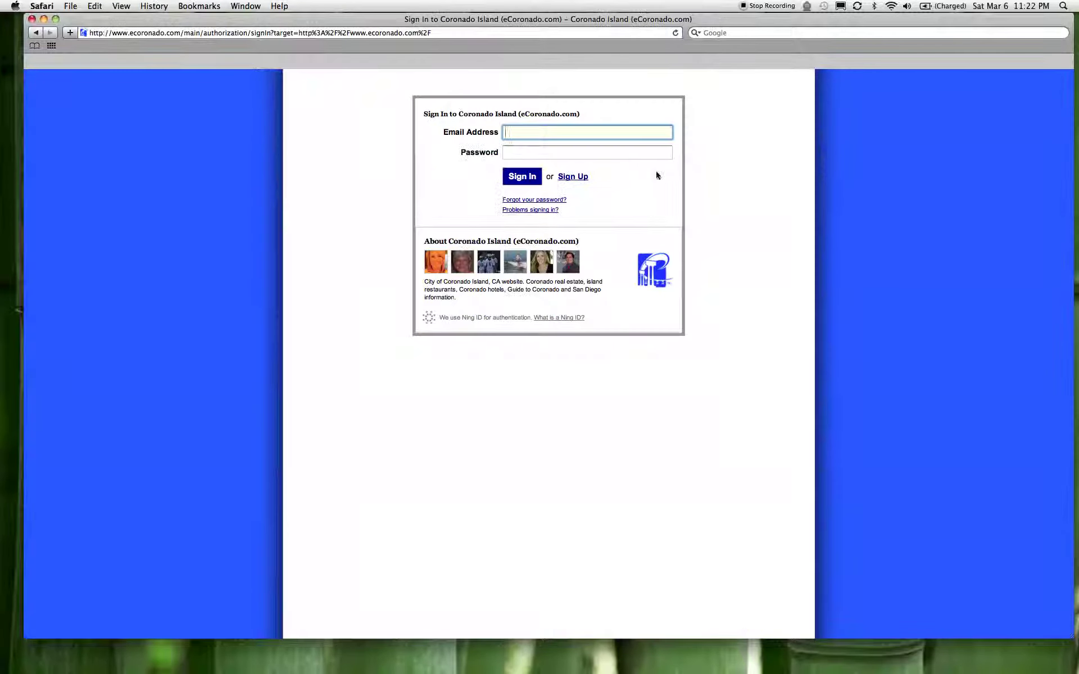
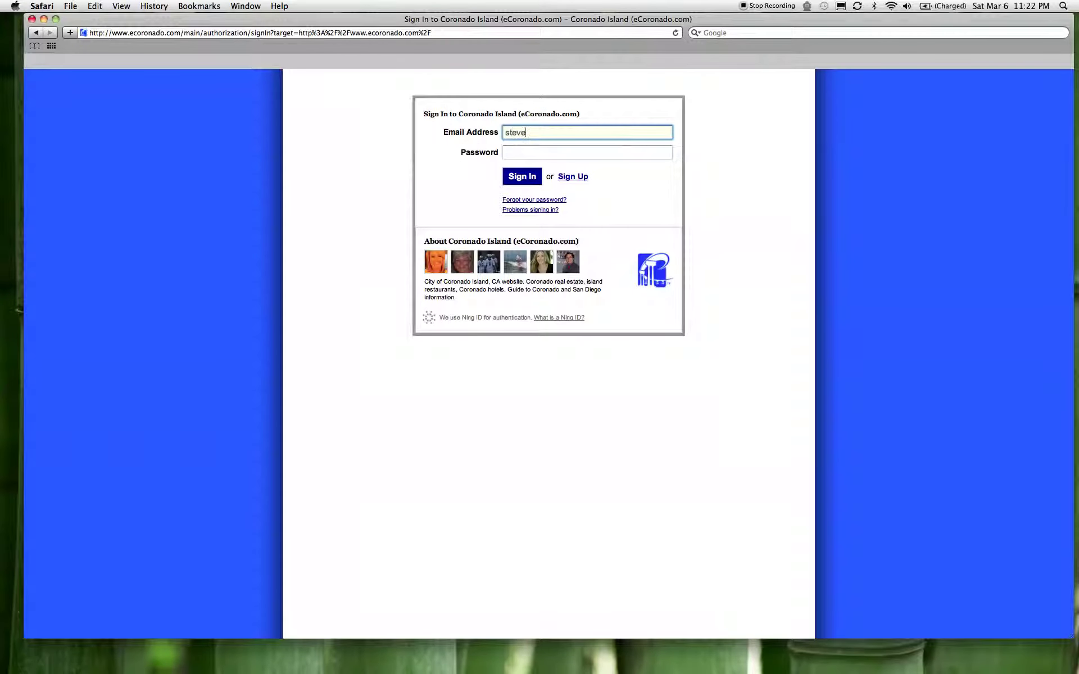
{"action": "key", "text": "Tab"}
{"action": "type", "text": "****"}
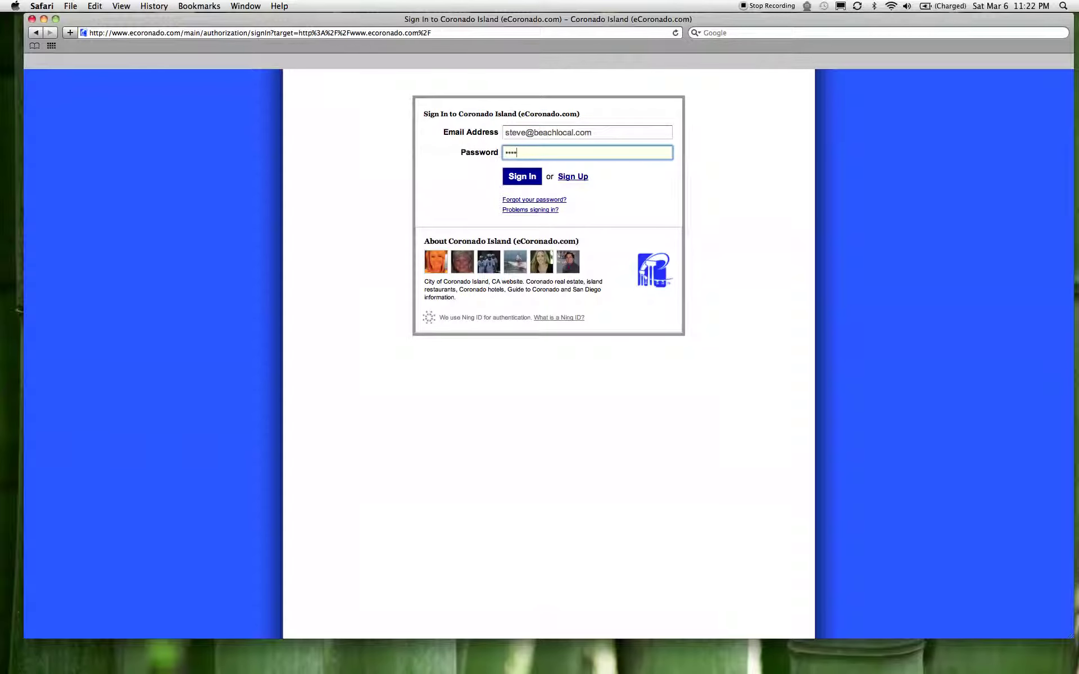
{"action": "left_click", "coordinate": [529, 178]}
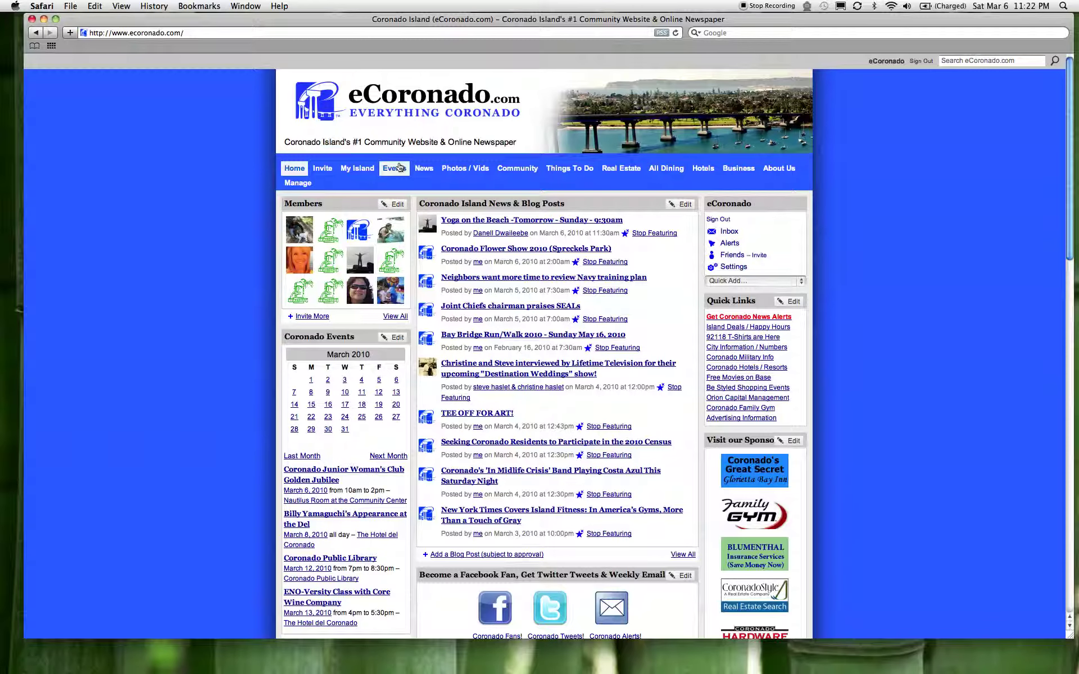
Open the '+ Add an Event' form from Events, review it, then go to the blog posts list
{"action": "left_click", "coordinate": [399, 167]}
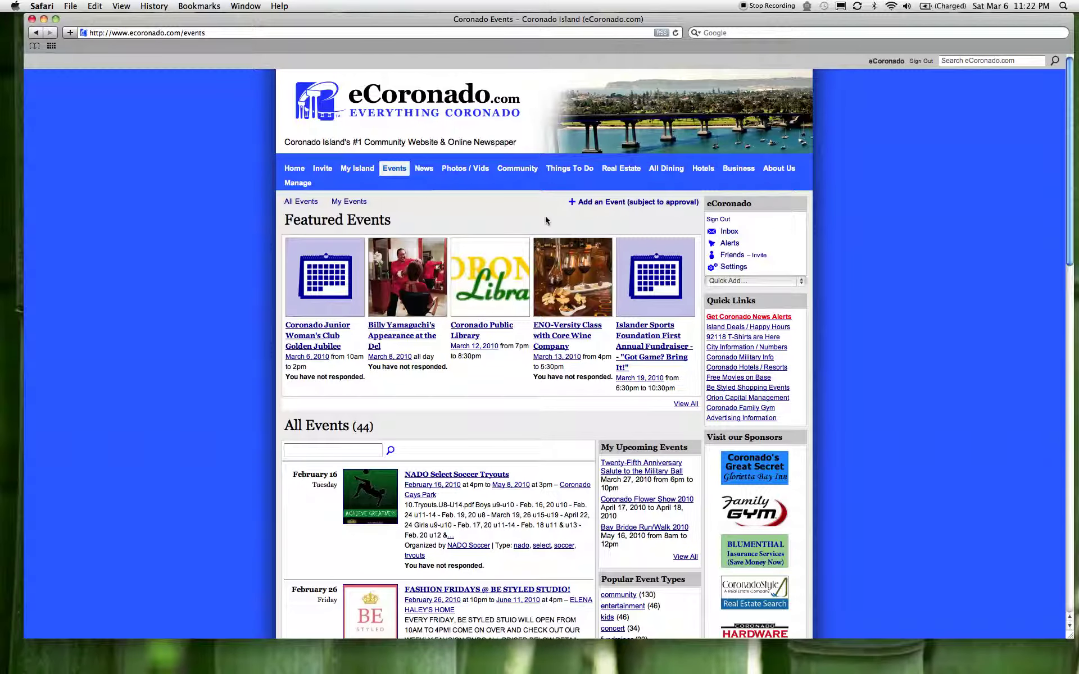
{"action": "left_click", "coordinate": [625, 204]}
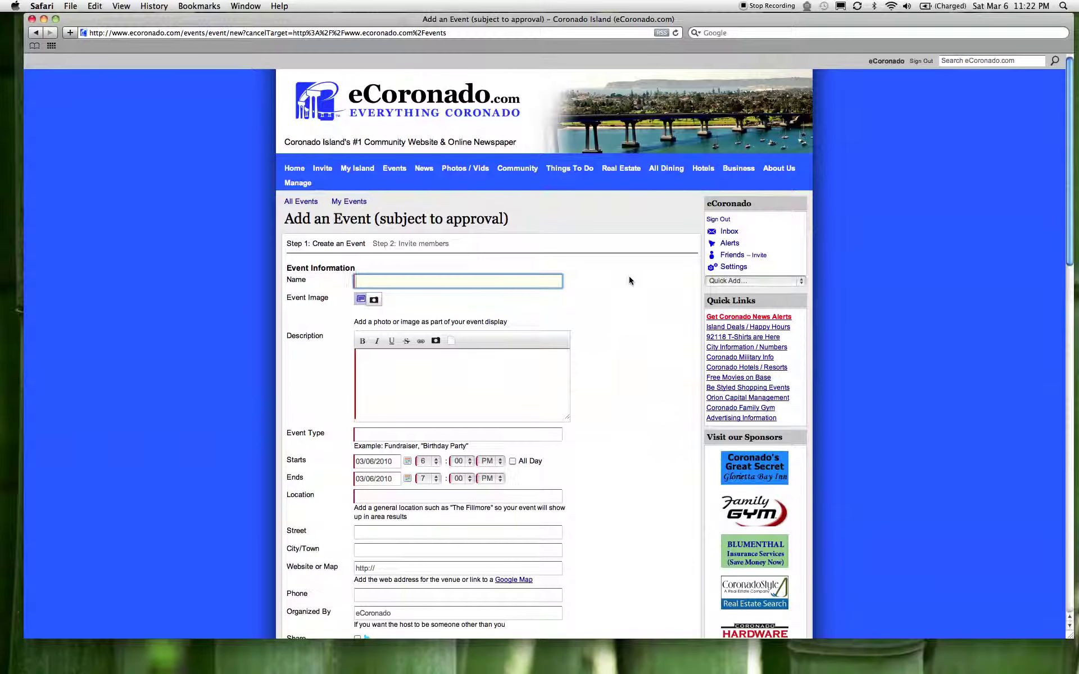
{"action": "scroll", "coordinate": [629, 280], "scroll_direction": "down", "scroll_amount": 1}
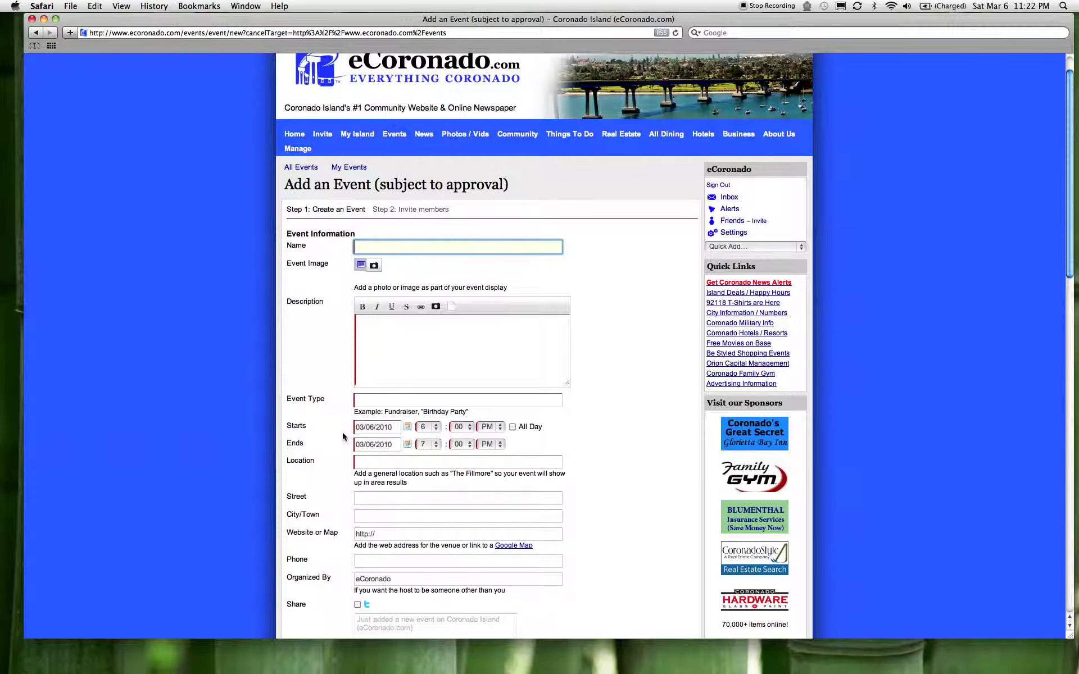
{"action": "scroll", "coordinate": [342, 436], "scroll_direction": "down", "scroll_amount": 1}
{"action": "scroll", "coordinate": [343, 436], "scroll_direction": "down", "scroll_amount": 3}
{"action": "scroll", "coordinate": [344, 436], "scroll_direction": "down", "scroll_amount": 2}
{"action": "scroll", "coordinate": [343, 436], "scroll_direction": "down", "scroll_amount": 3}
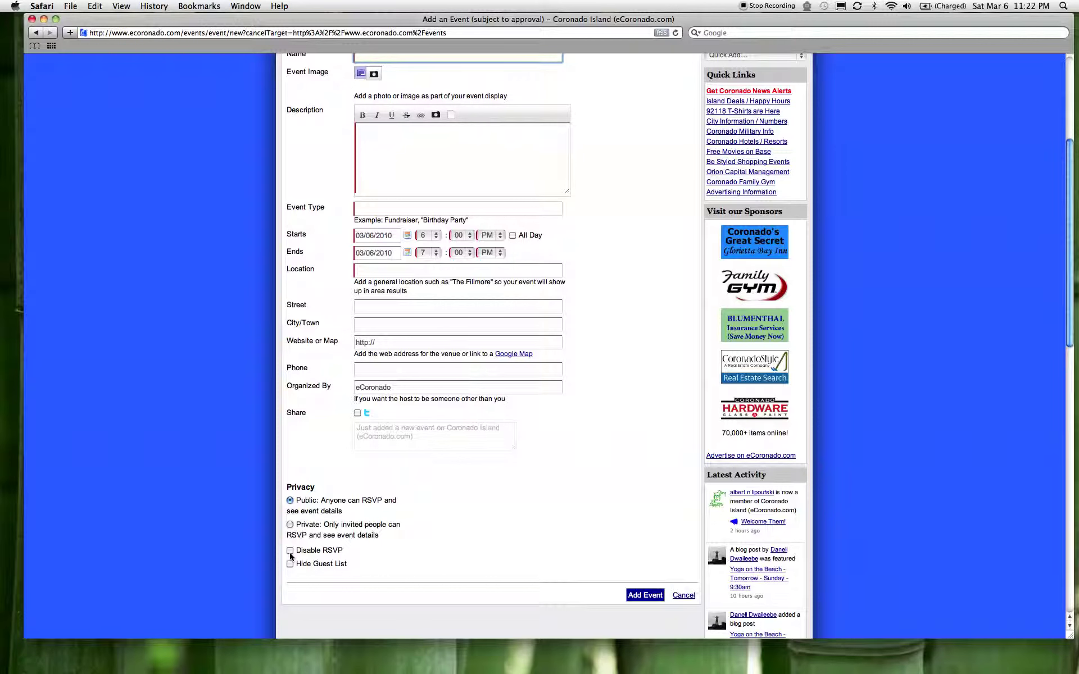
{"action": "scroll", "coordinate": [290, 556], "scroll_direction": "up", "scroll_amount": 2}
{"action": "scroll", "coordinate": [290, 556], "scroll_direction": "up", "scroll_amount": 1}
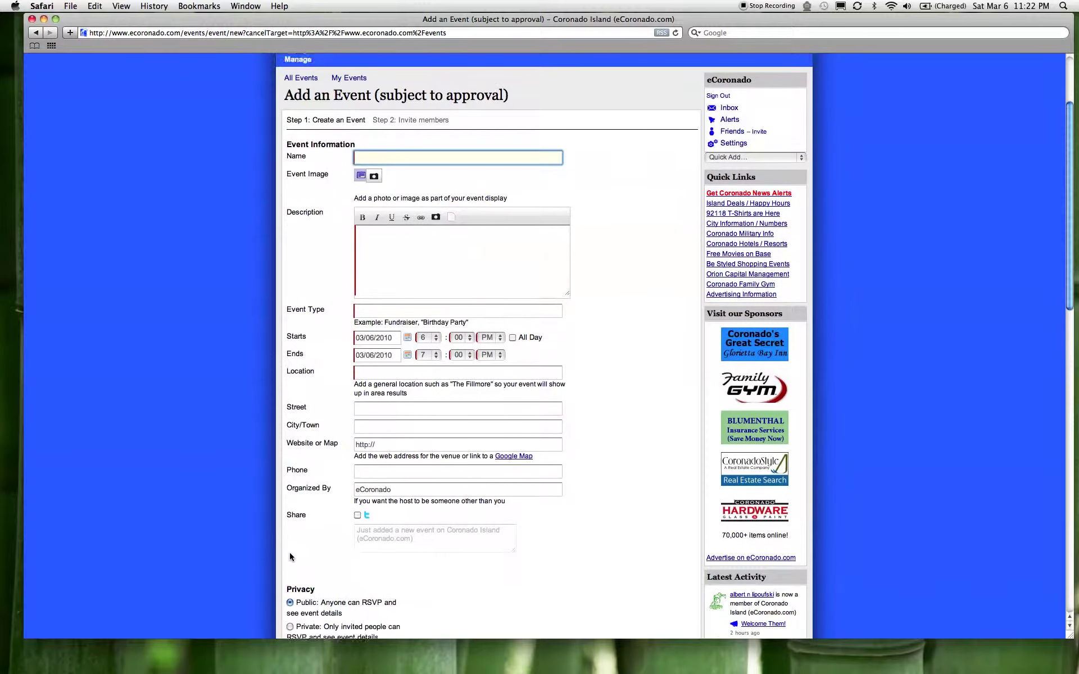
{"action": "scroll", "coordinate": [290, 557], "scroll_direction": "up", "scroll_amount": 2}
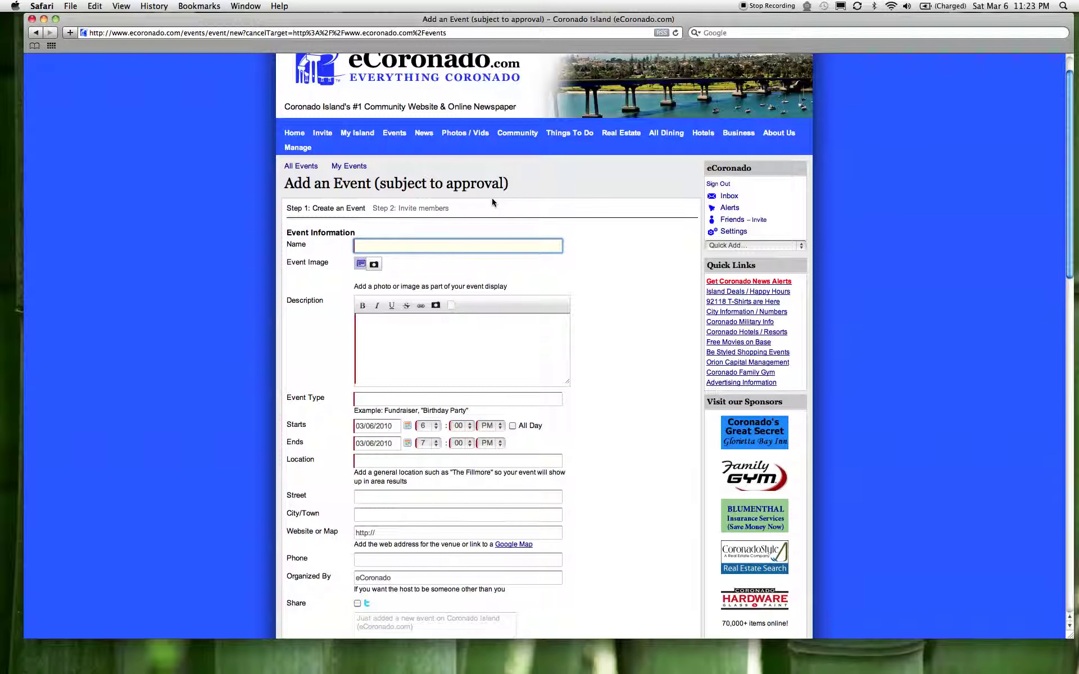
{"action": "left_click", "coordinate": [429, 134]}
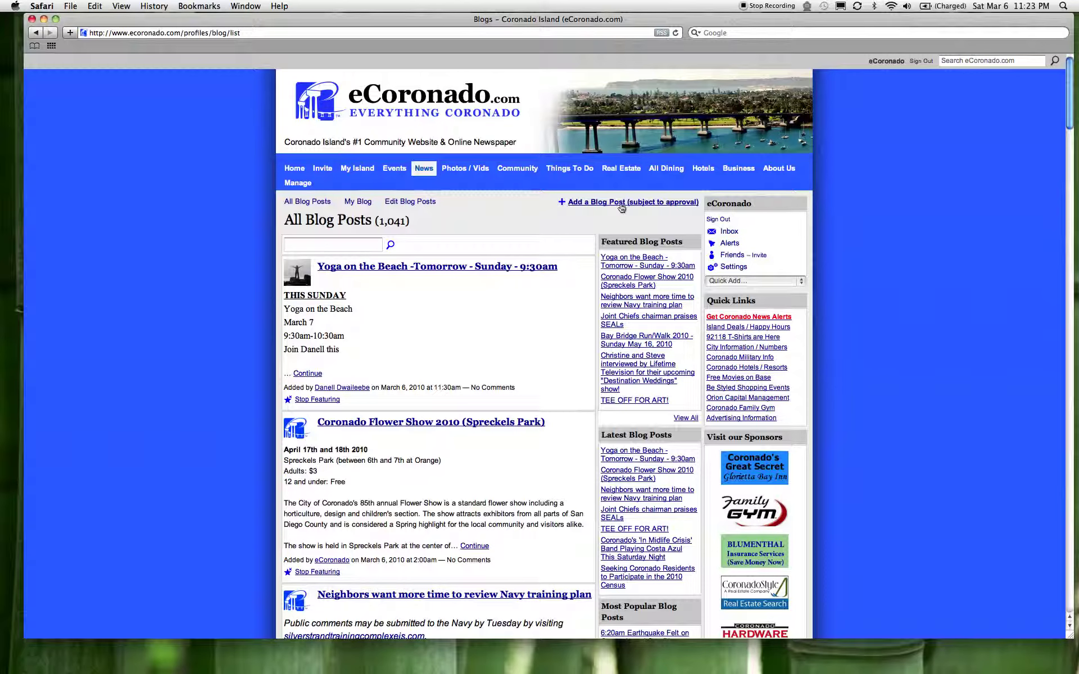
Start a new blog post titled 'enter title' with the body text 'enter content'
{"action": "left_click", "coordinate": [622, 206]}
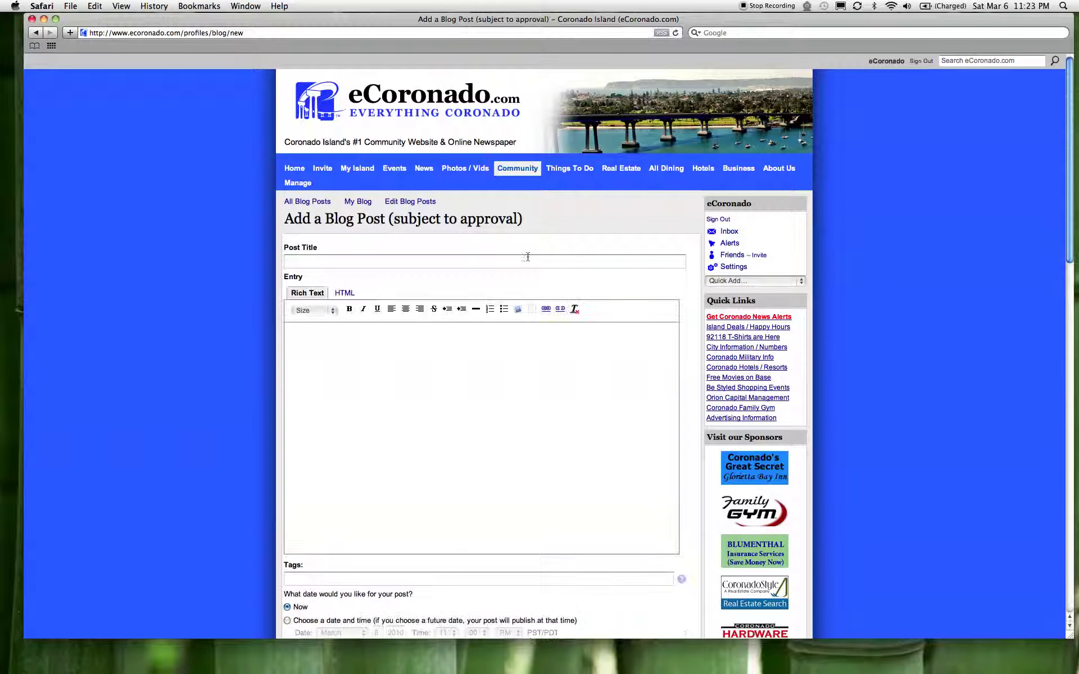
{"action": "left_click", "coordinate": [524, 262]}
{"action": "type", "text": "ente"}
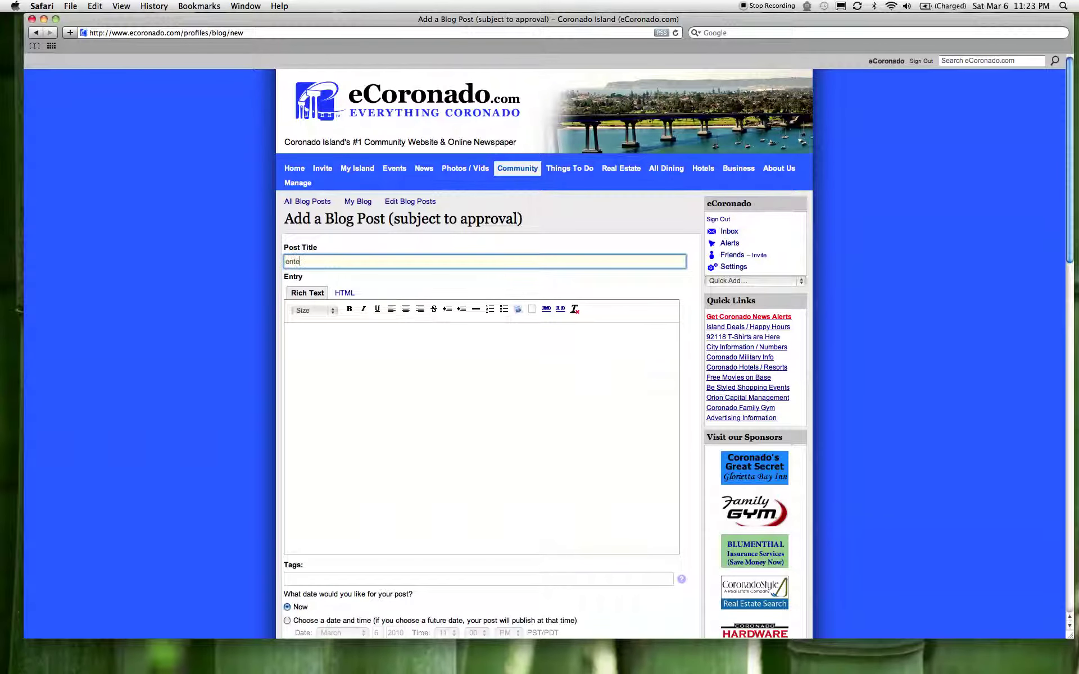
{"action": "type", "text": "r title"}
{"action": "left_click", "coordinate": [486, 355]}
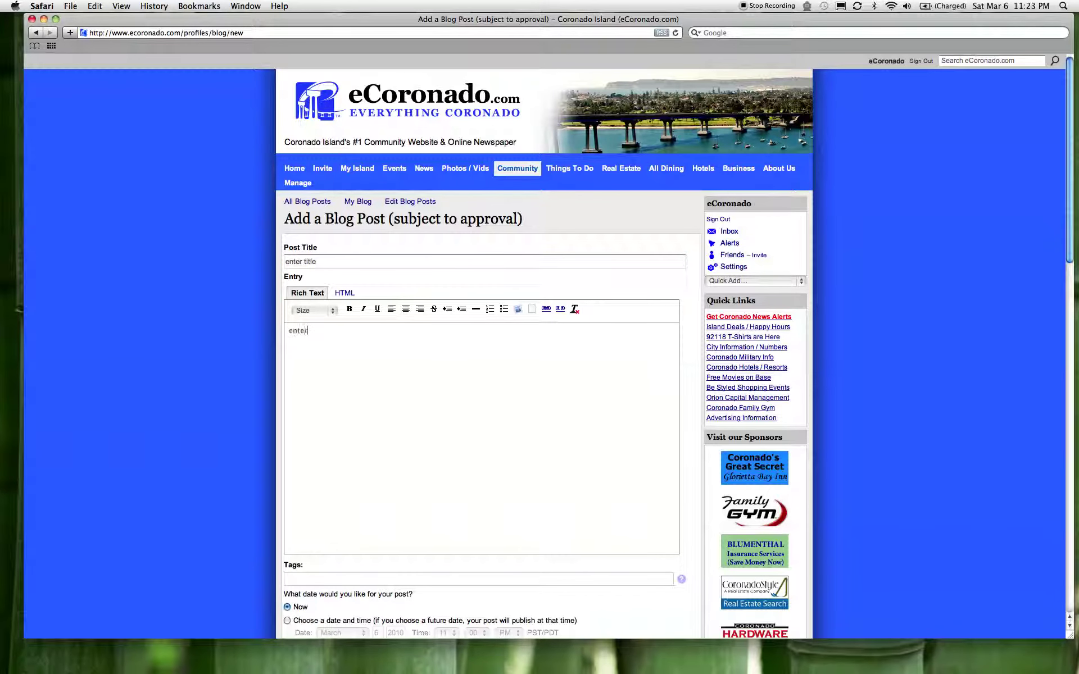
{"action": "type", "text": "ontent"}
Make the word 'content' bold, then open and cancel the image dialog
{"action": "double_click", "coordinate": [326, 332]}
{"action": "left_click", "coordinate": [349, 308]}
{"action": "left_click", "coordinate": [374, 406]}
{"action": "left_click", "coordinate": [517, 311]}
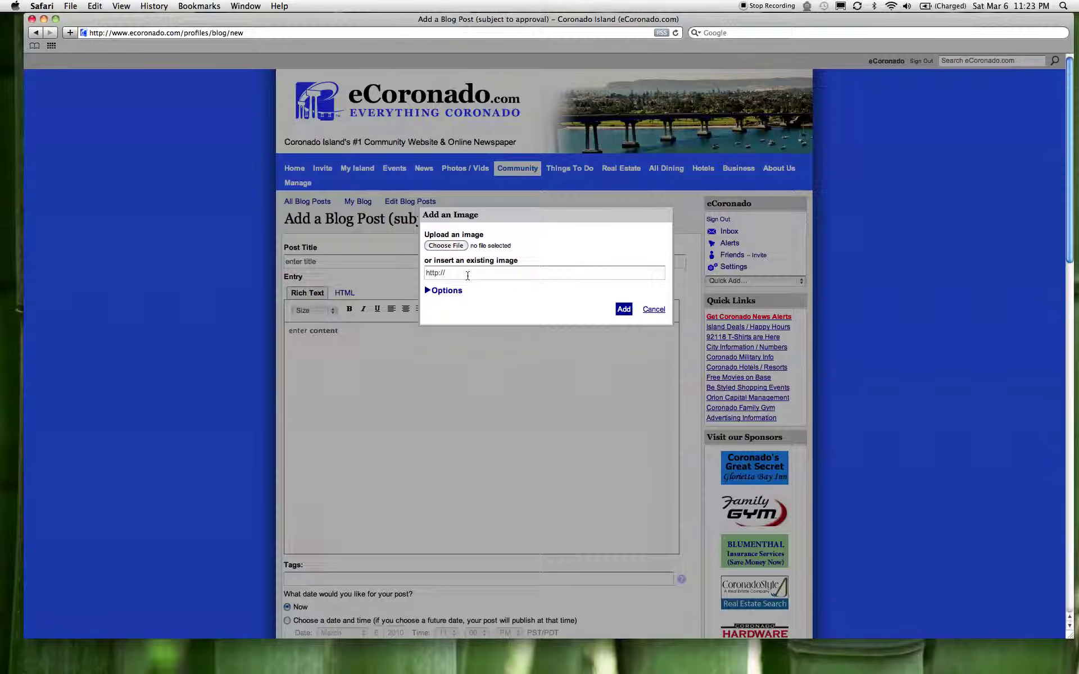
{"action": "left_click", "coordinate": [652, 309]}
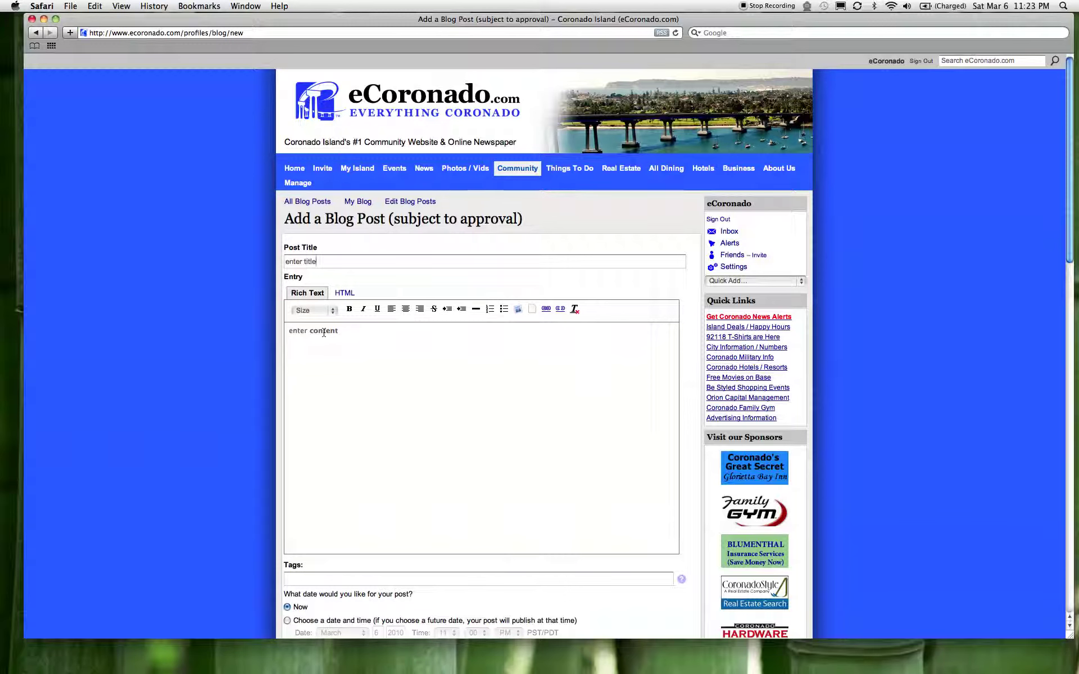
Turn the word 'content' into a link to a CNN web address
{"action": "double_click", "coordinate": [324, 331]}
{"action": "left_click", "coordinate": [546, 312]}
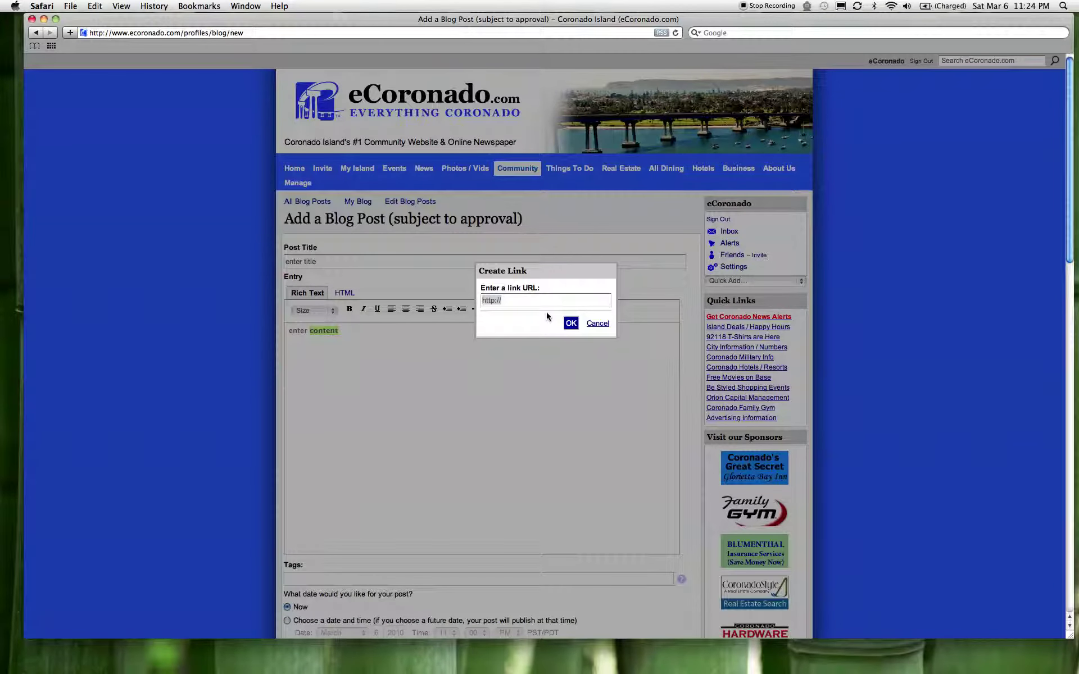
{"action": "left_click", "coordinate": [546, 304]}
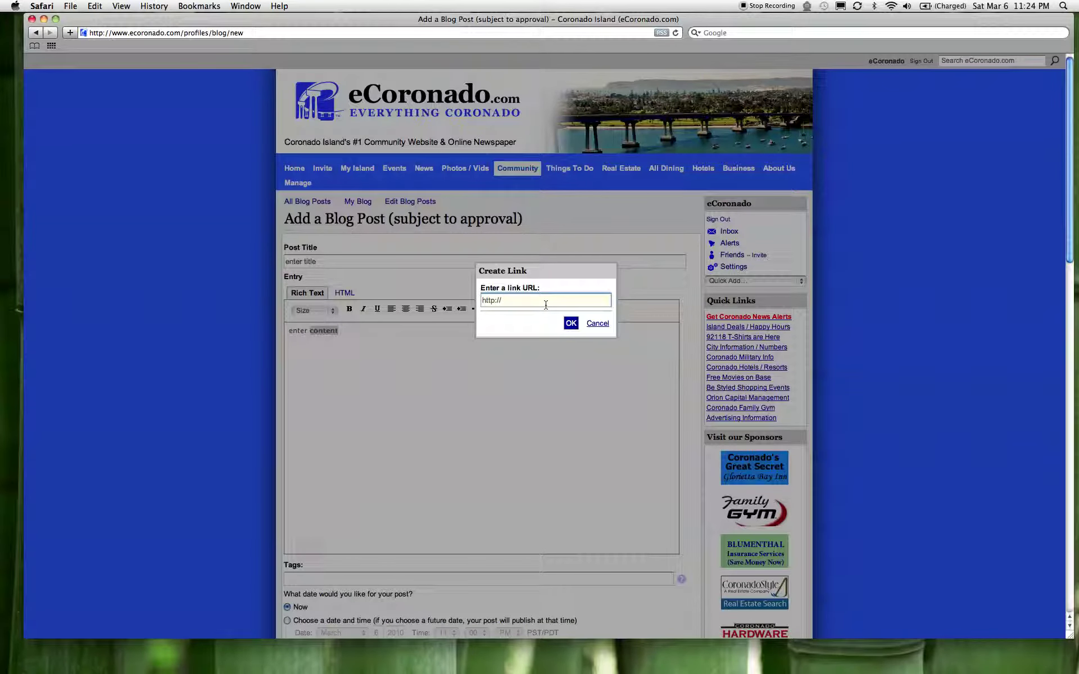
{"action": "type", "text": "ww"}
{"action": "type", "text": "on"}
{"action": "type", "text": ".com"}
{"action": "left_click", "coordinate": [566, 323]}
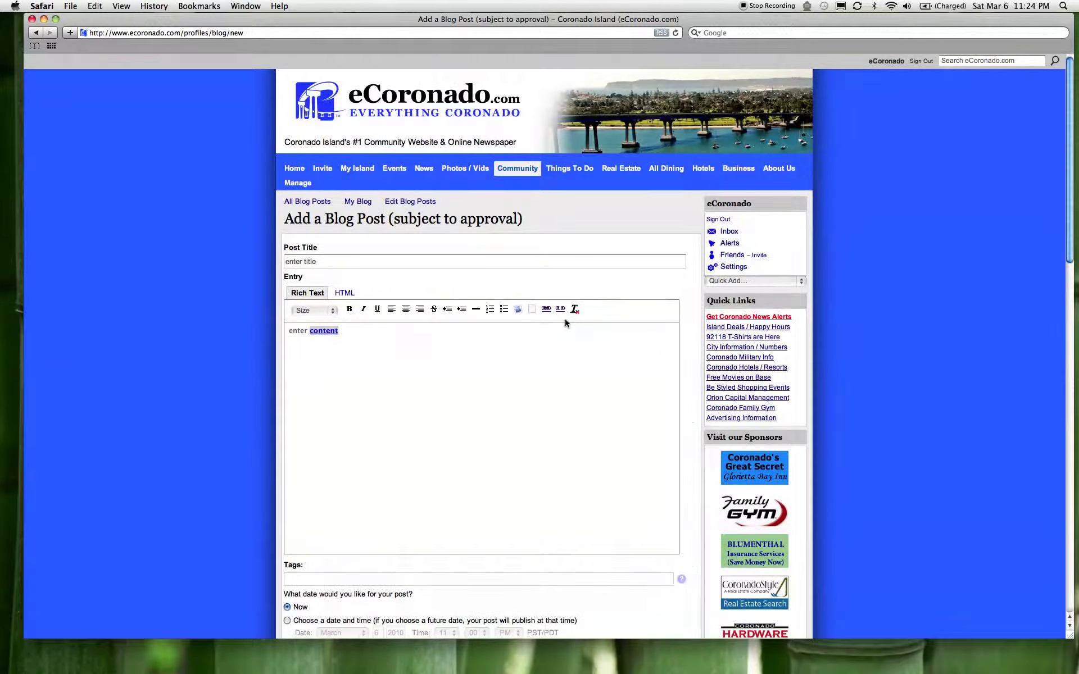
{"action": "scroll", "coordinate": [568, 337], "scroll_direction": "down", "scroll_amount": 1}
Tag the post 'coronado, story, news' and scroll down to Privacy & Comments
{"action": "scroll", "coordinate": [571, 366], "scroll_direction": "down", "scroll_amount": 1}
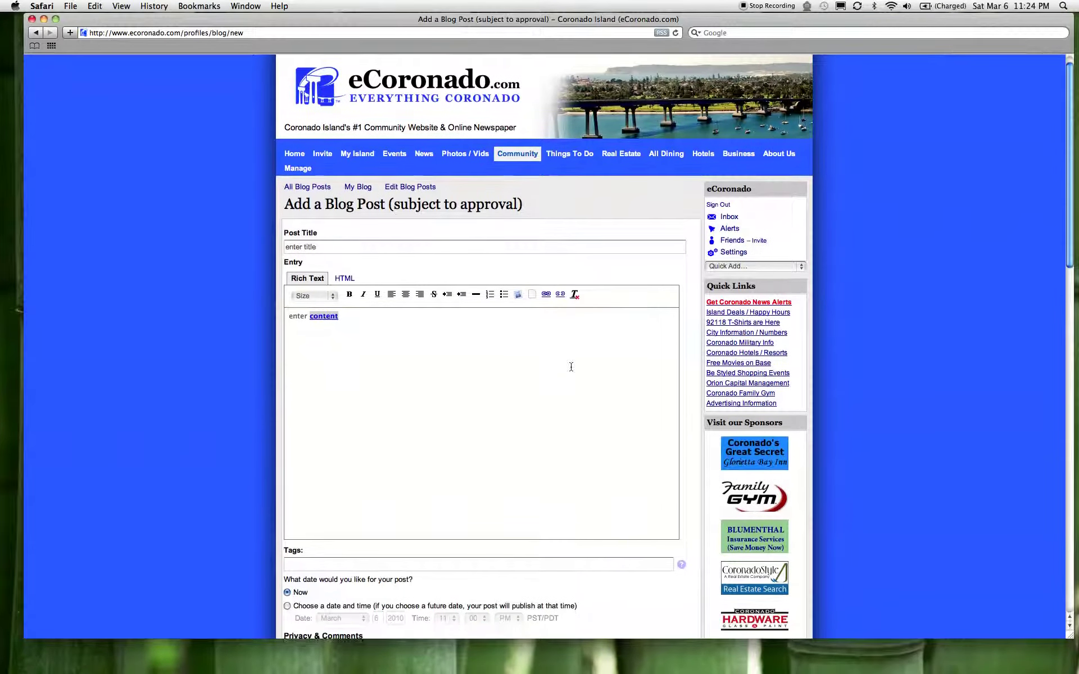
{"action": "scroll", "coordinate": [526, 447], "scroll_direction": "down", "scroll_amount": 1}
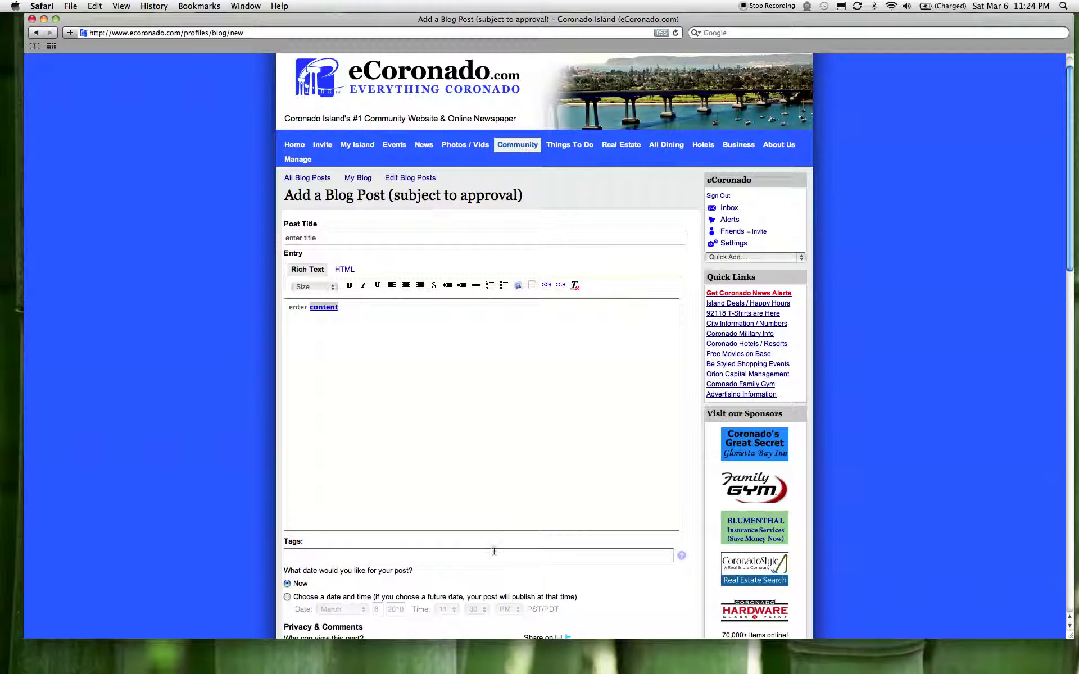
{"action": "left_click", "coordinate": [491, 556]}
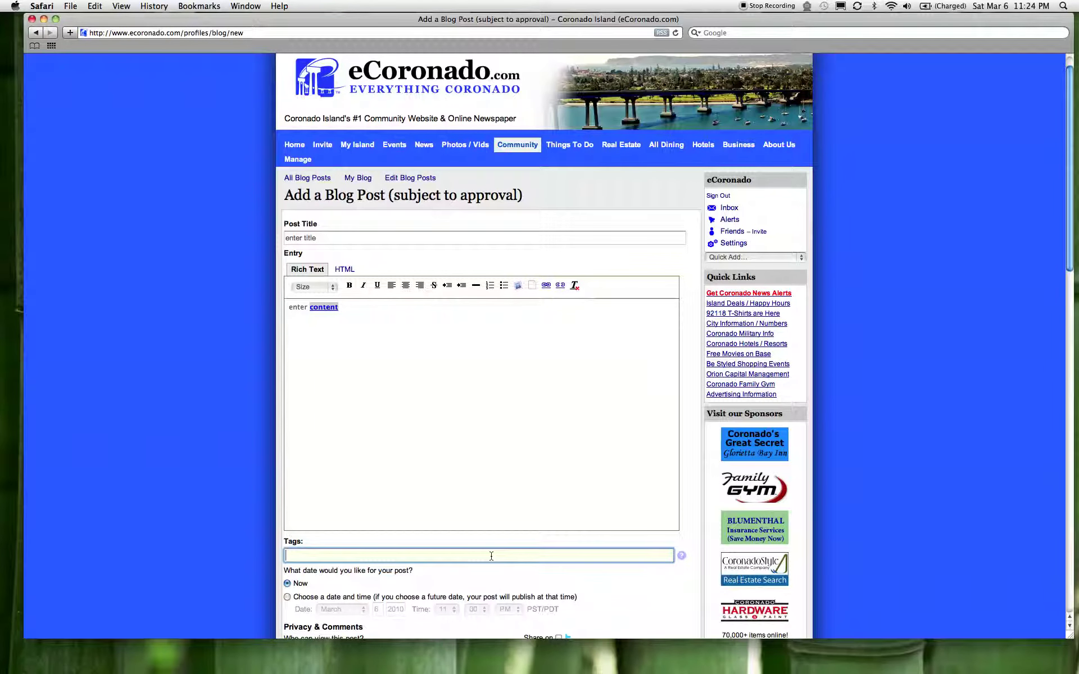
{"action": "type", "text": "coronado, "}
{"action": "type", "text": "story,"}
{"action": "type", "text": " news"}
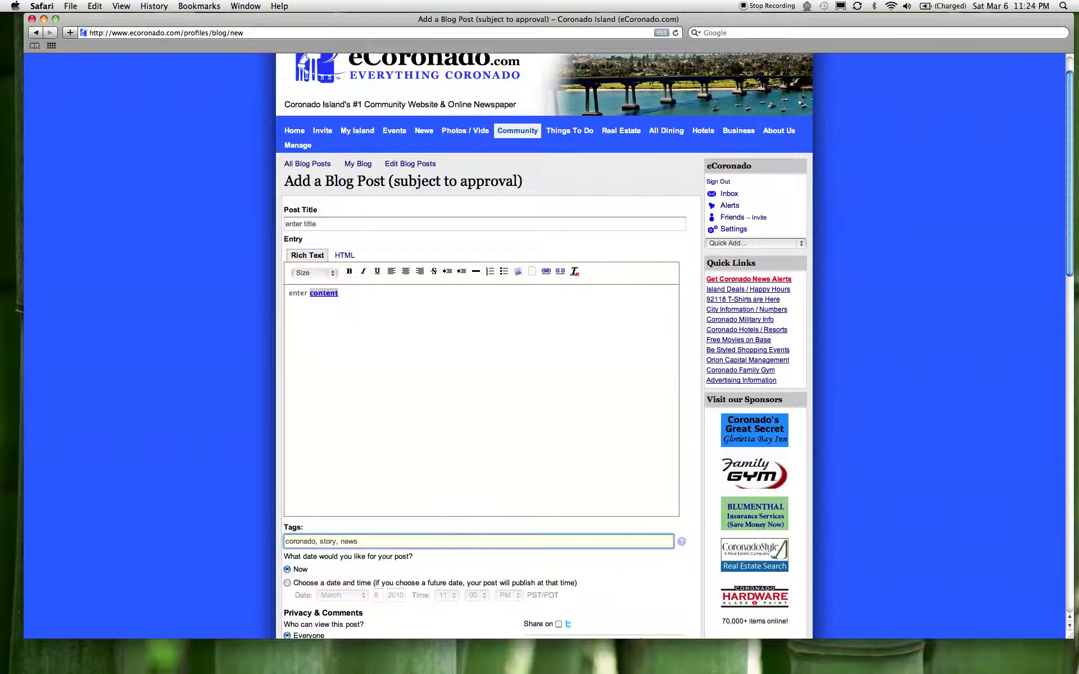
{"action": "scroll", "coordinate": [539, 337], "scroll_direction": "down", "scroll_amount": 5}
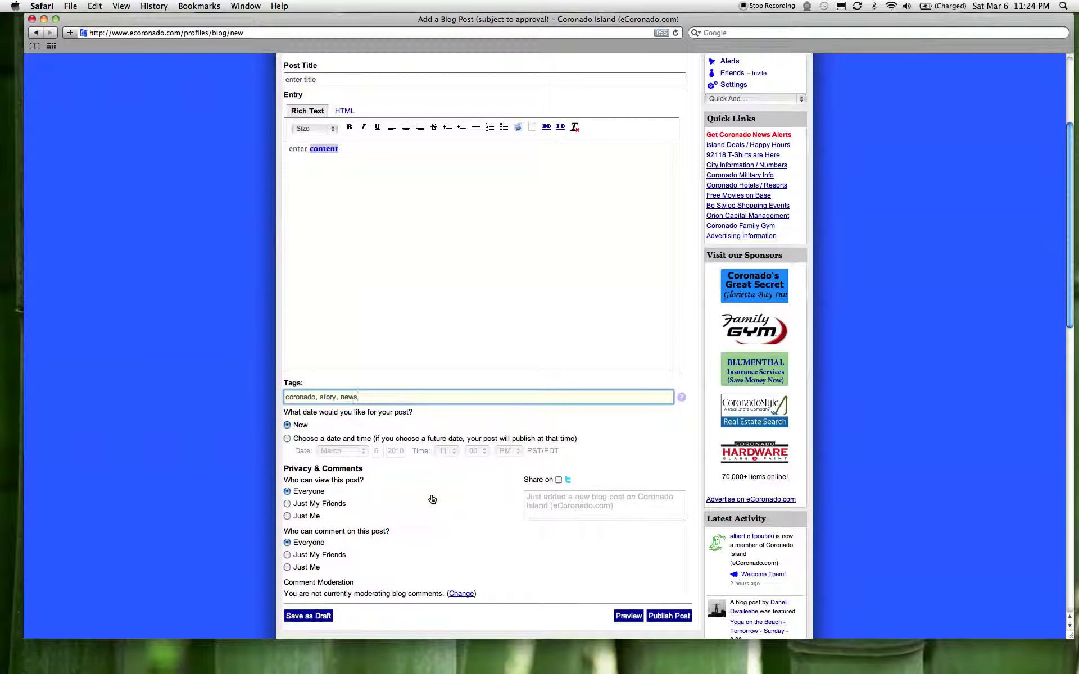
{"action": "scroll", "coordinate": [433, 499], "scroll_direction": "down", "scroll_amount": 1}
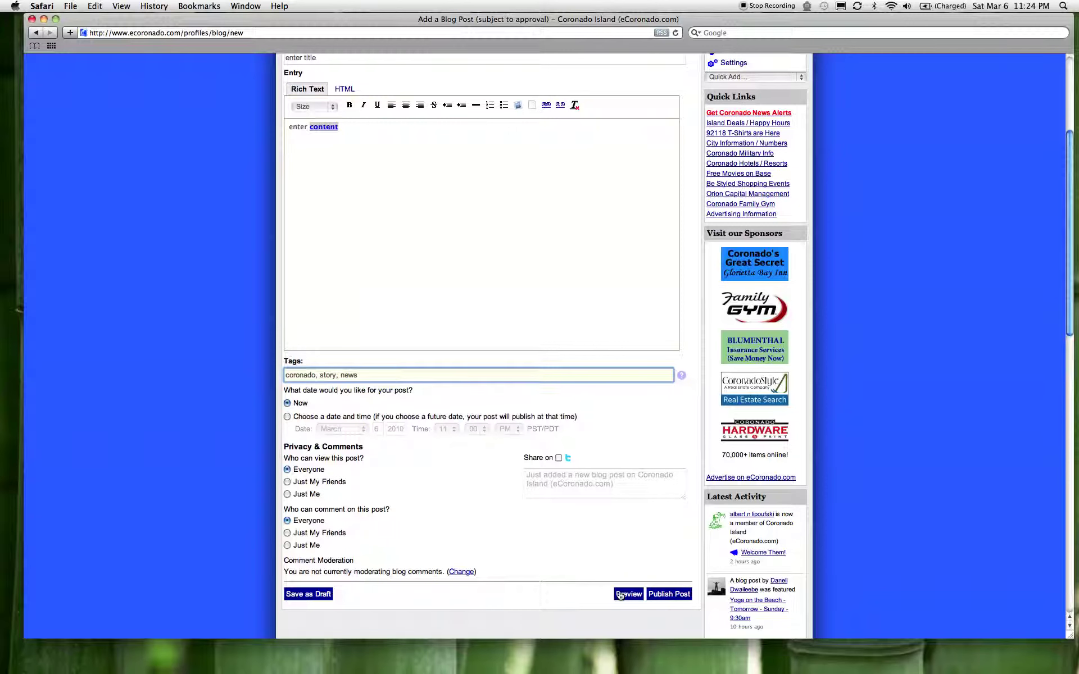
{"action": "left_click", "coordinate": [620, 596]}
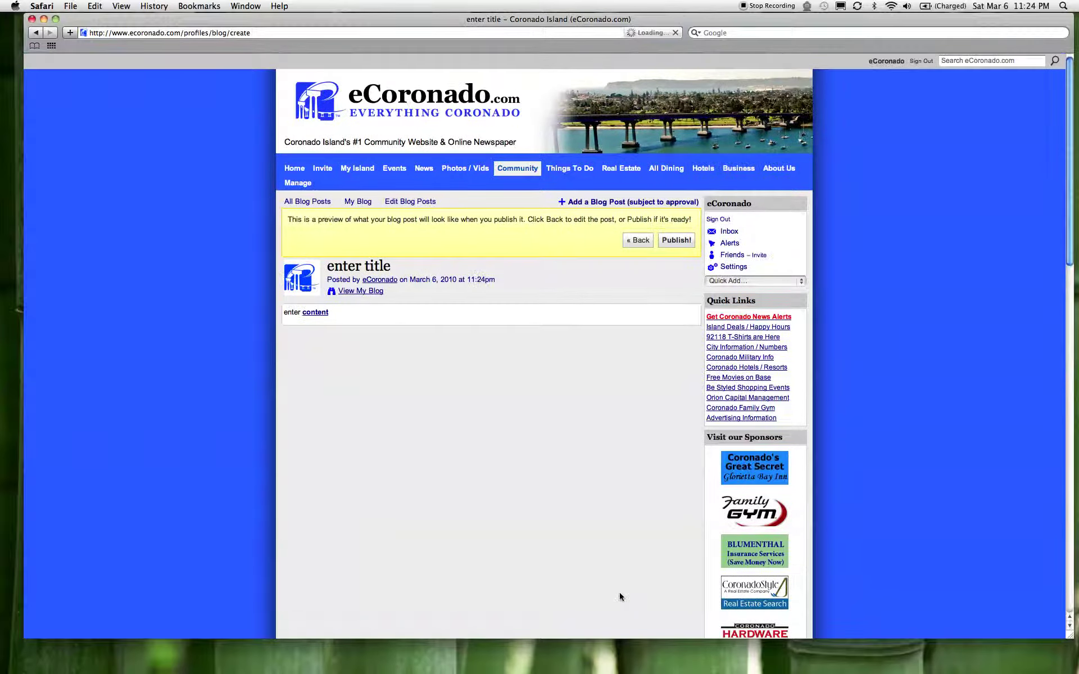
{"action": "left_click", "coordinate": [634, 241]}
{"action": "scroll", "coordinate": [633, 296], "scroll_direction": "down", "scroll_amount": 1}
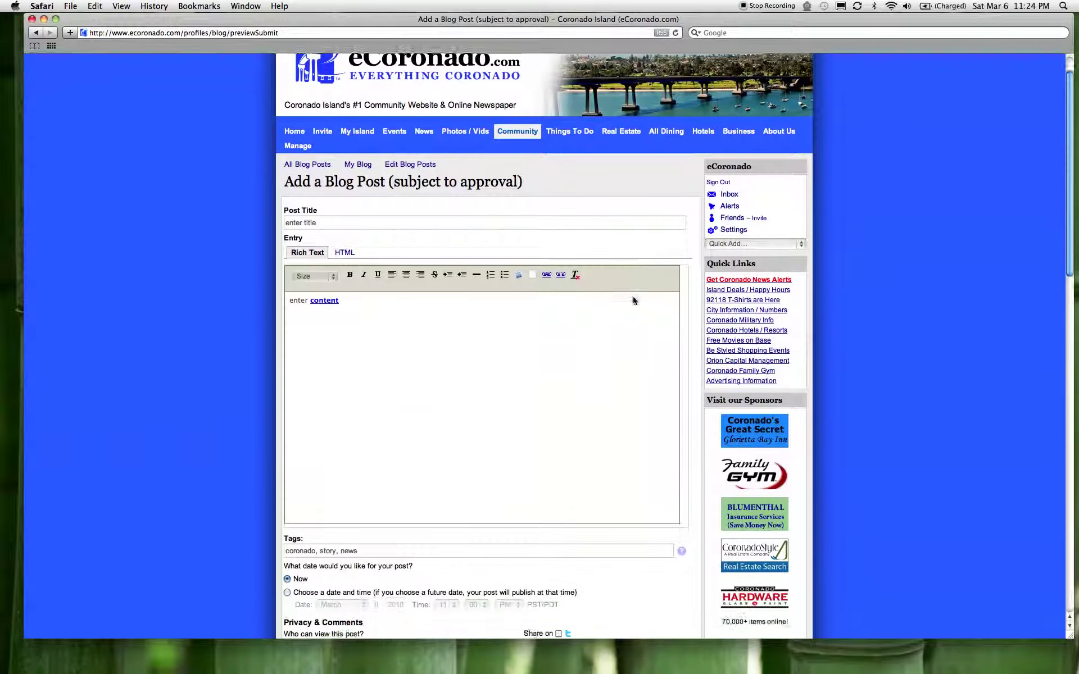
{"action": "scroll", "coordinate": [633, 300], "scroll_direction": "down", "scroll_amount": 3}
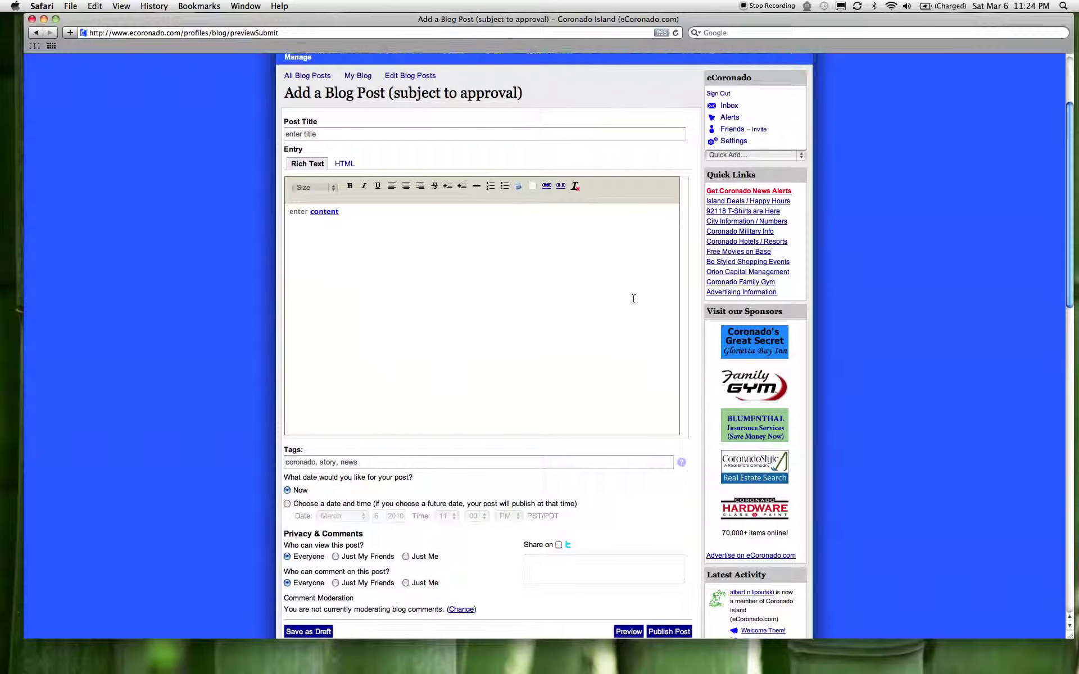
{"action": "scroll", "coordinate": [633, 299], "scroll_direction": "down", "scroll_amount": 1}
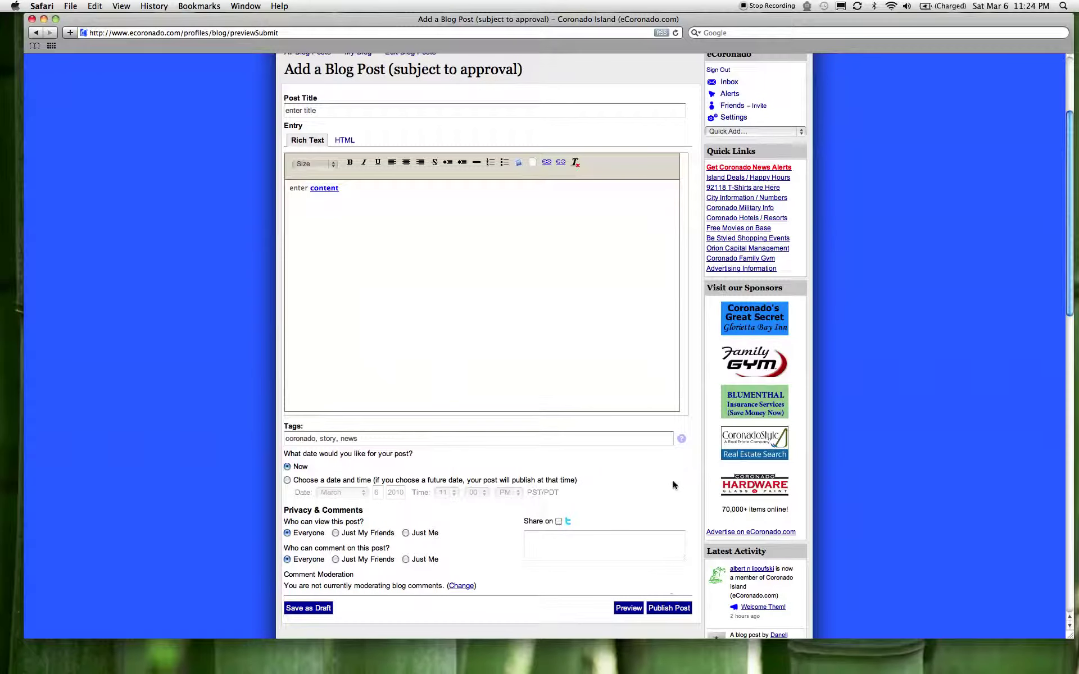
{"action": "scroll", "coordinate": [673, 481], "scroll_direction": "up", "scroll_amount": 5}
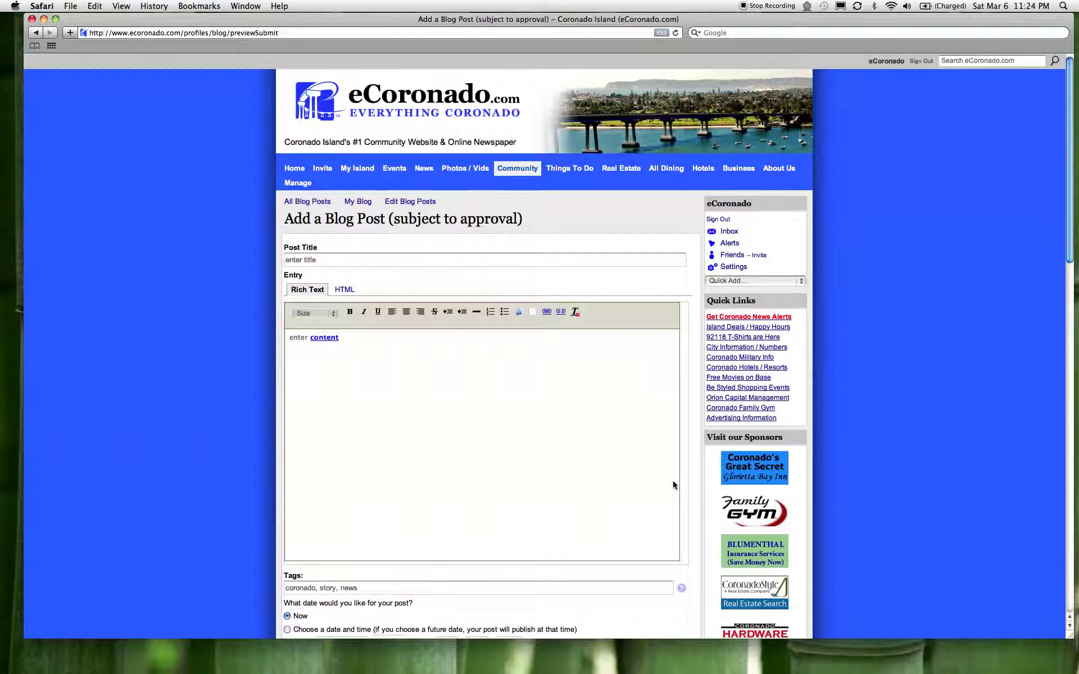
Return to the home page and open the Contact Us page
{"action": "left_click", "coordinate": [291, 167]}
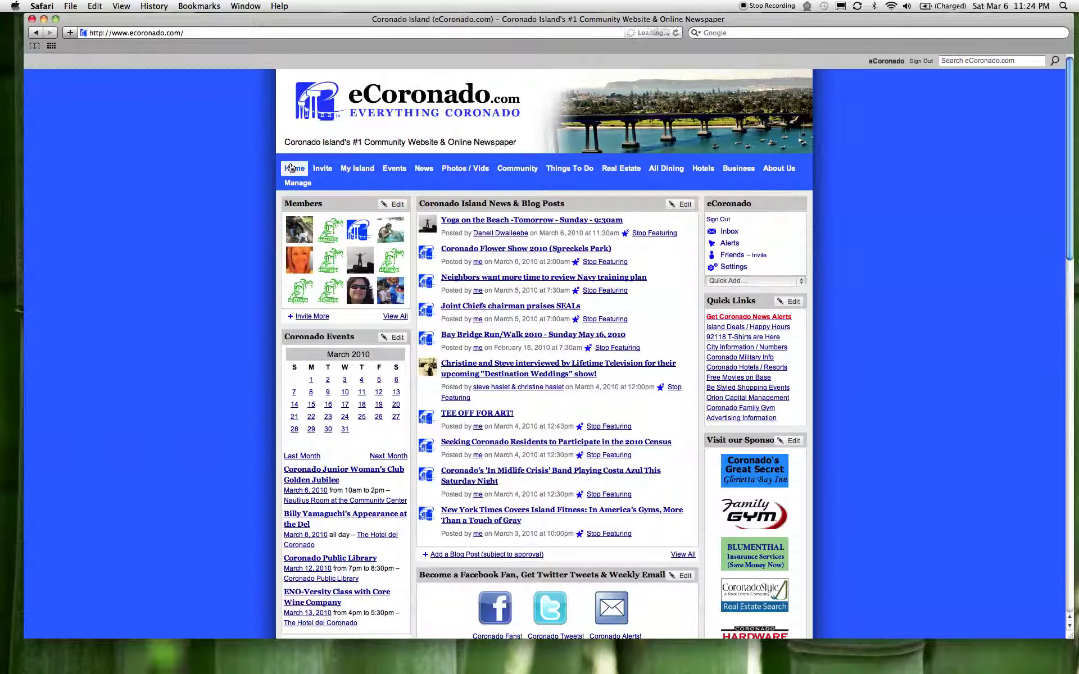
{"action": "mouse_move", "coordinate": [778, 168]}
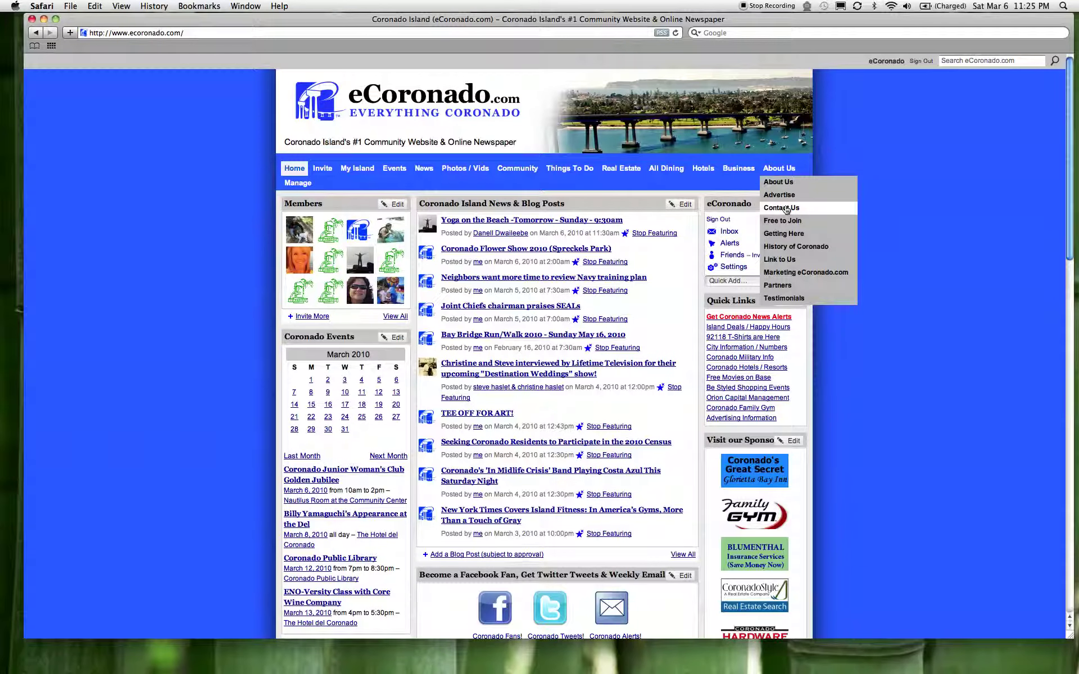
{"action": "left_click", "coordinate": [786, 209]}
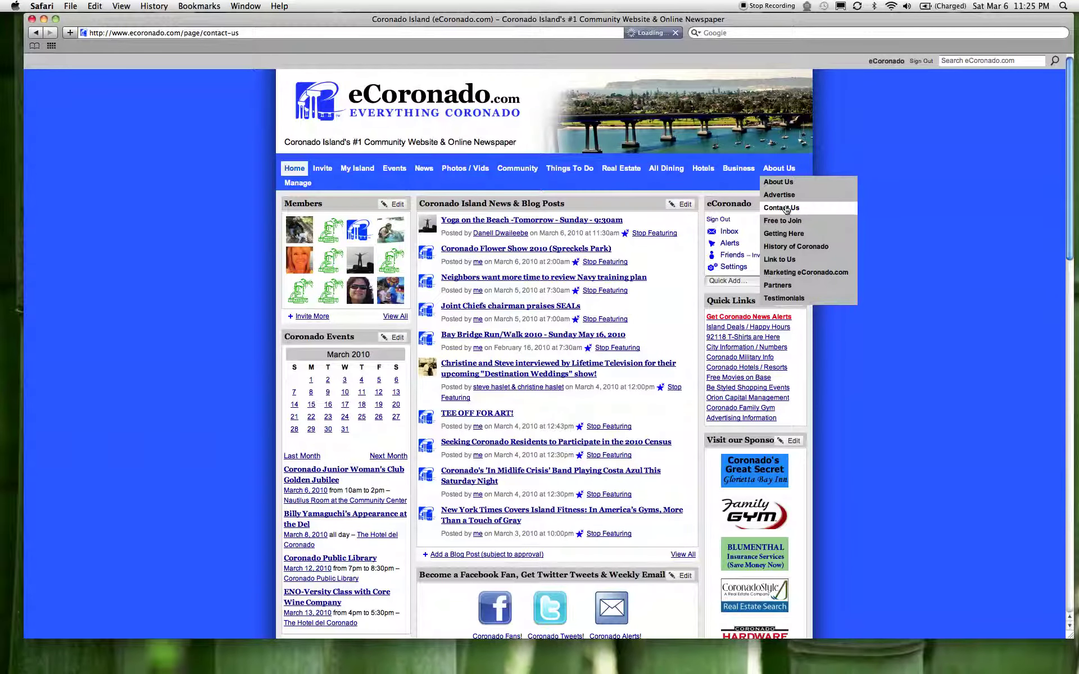